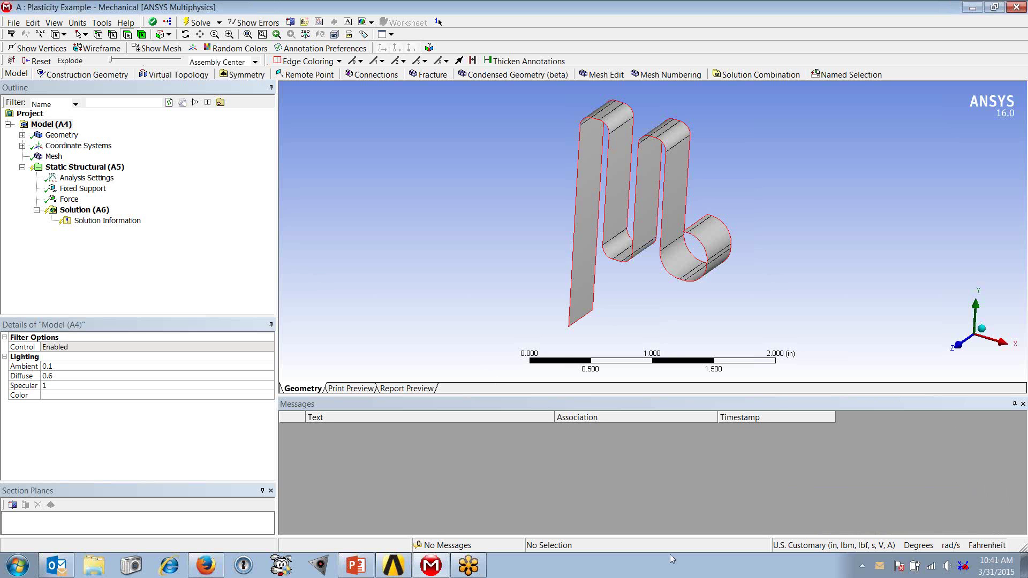
Bring up the Plasticity Example spring model in ANSYS Mechanical
{"action": "mouse_move", "coordinate": [356, 572]}
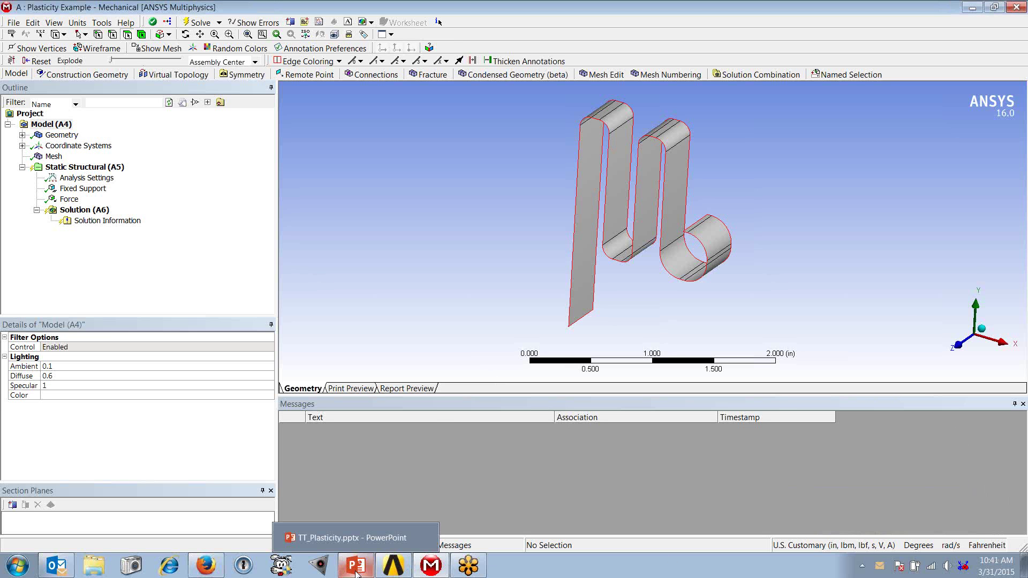
Open the spring project's Engineering Data with Structural Steel's Isotropic Elasticity and the Plasticity models expanded
{"action": "left_click", "coordinate": [393, 566]}
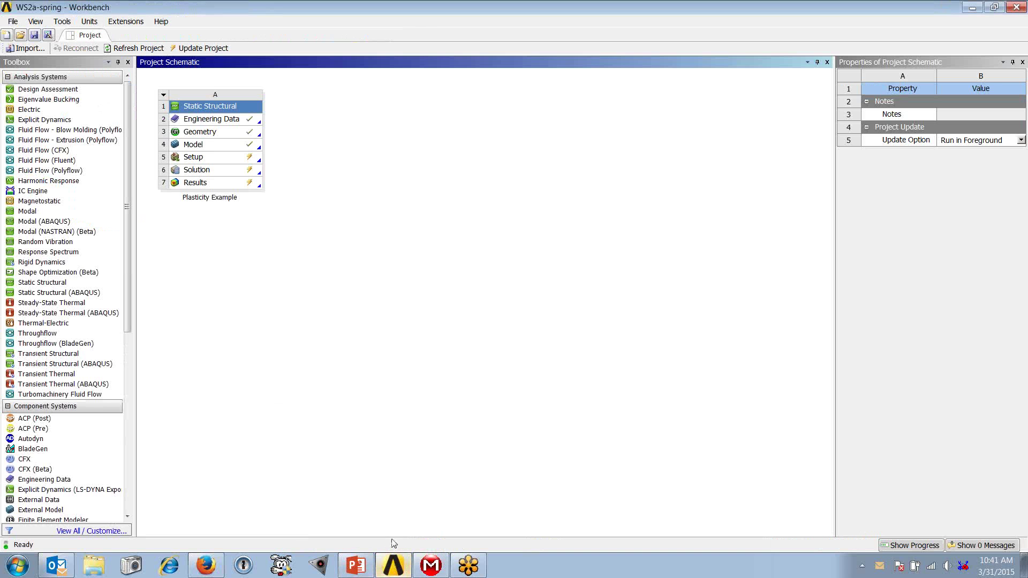
{"action": "double_click", "coordinate": [225, 120]}
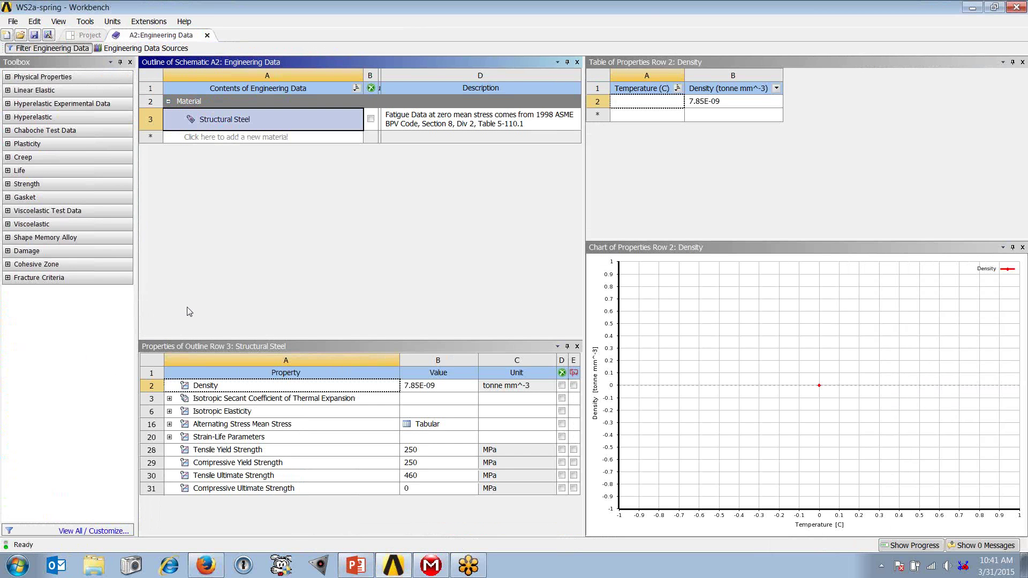
{"action": "left_click", "coordinate": [169, 411]}
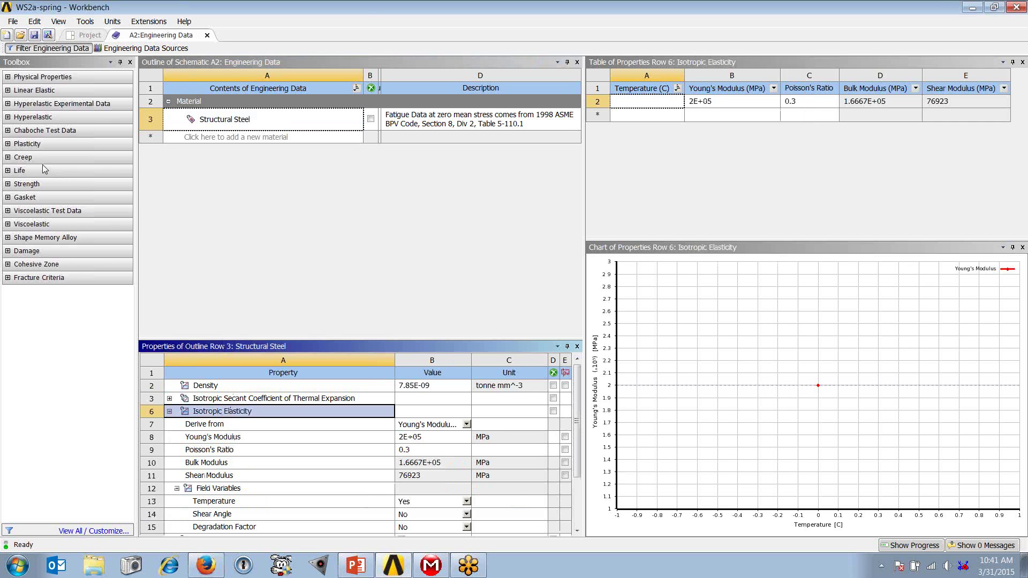
{"action": "left_click", "coordinate": [8, 144]}
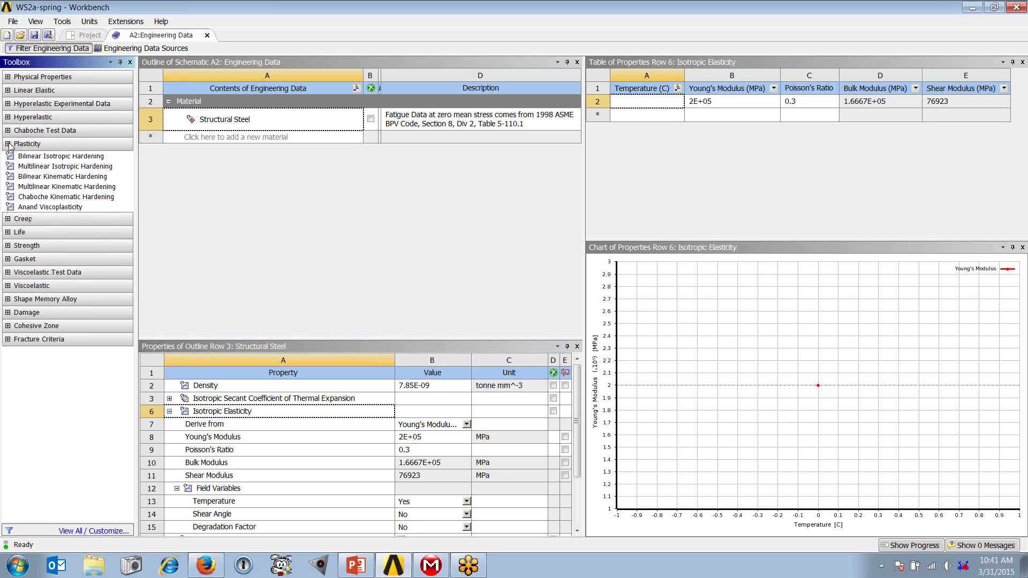
Add Bilinear Isotropic Hardening to Structural Steel and expand its inputs
{"action": "left_click", "coordinate": [32, 158]}
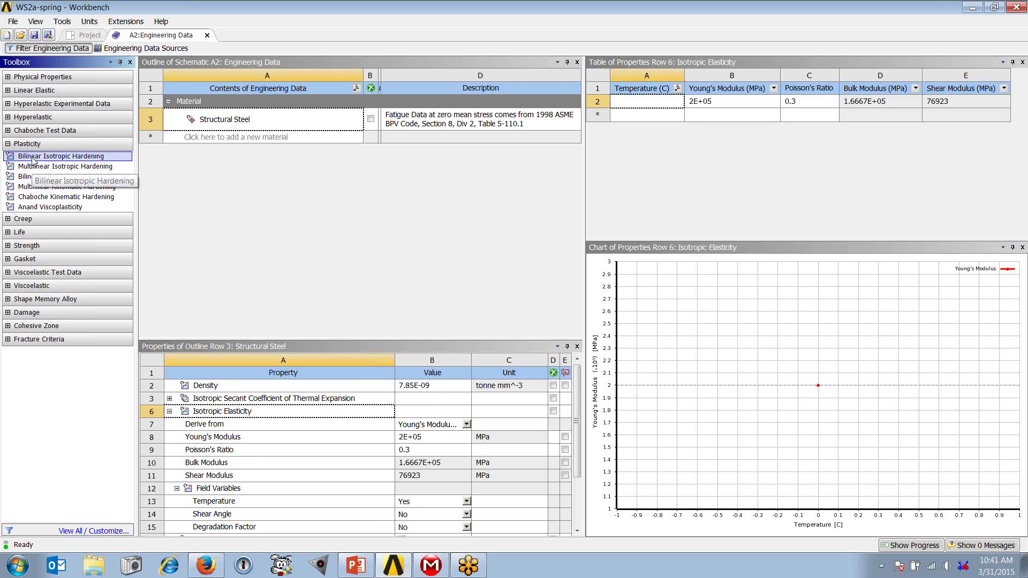
{"action": "left_click_drag", "start_coordinate": [32, 158], "coordinate": [300, 391]}
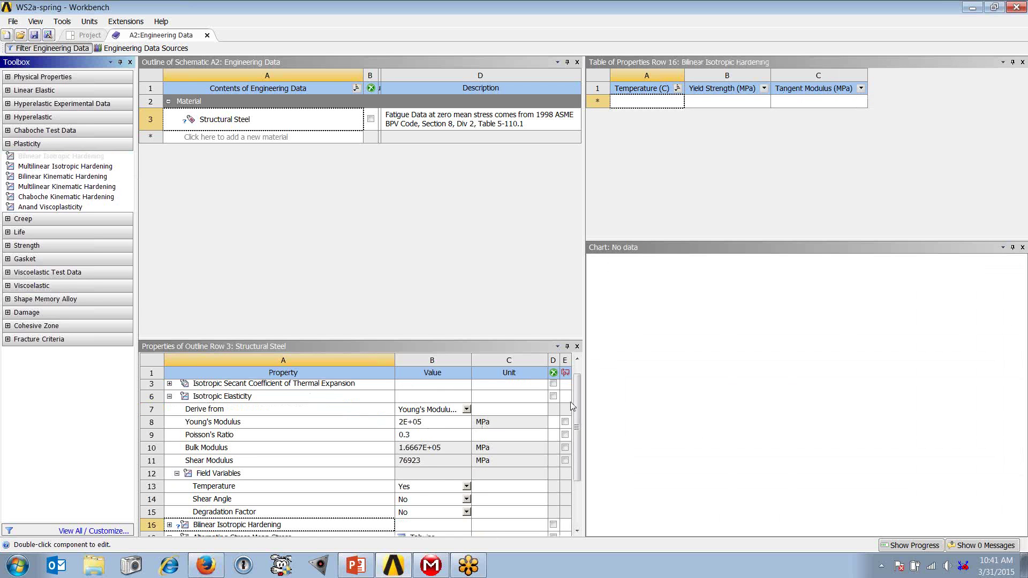
{"action": "left_click_drag", "start_coordinate": [577, 409], "coordinate": [577, 453]}
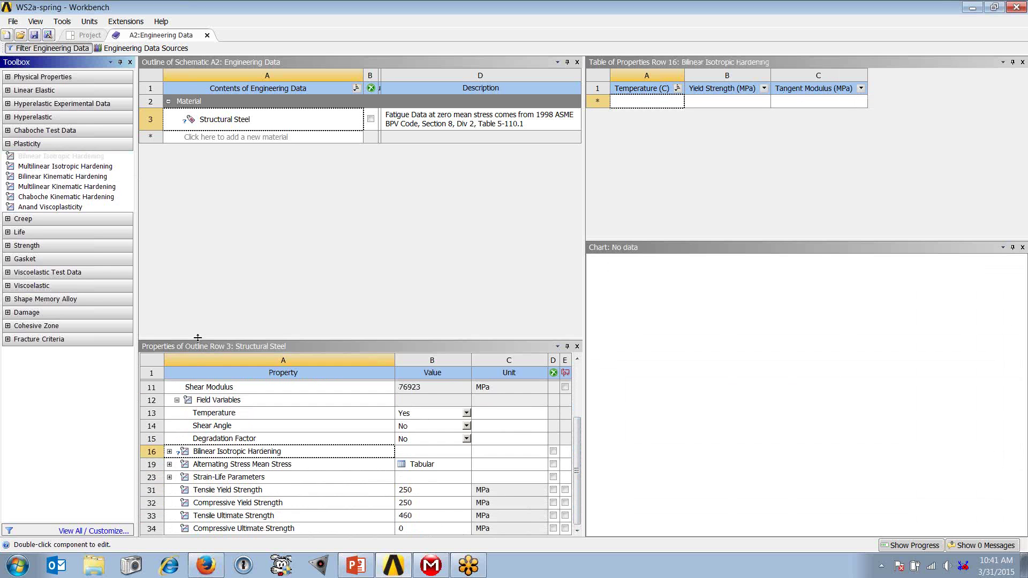
{"action": "left_click_drag", "start_coordinate": [198, 338], "coordinate": [197, 270]}
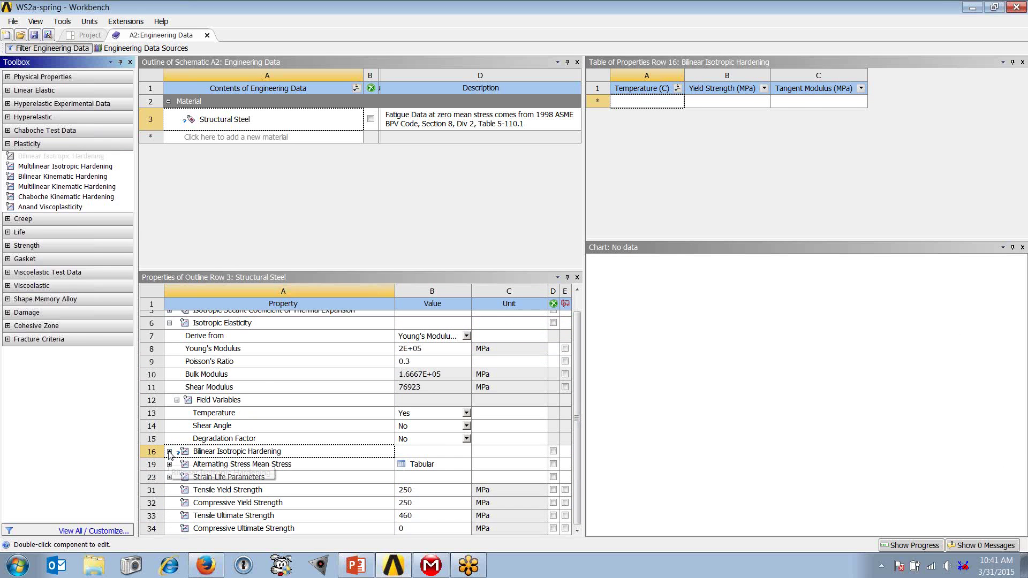
{"action": "left_click", "coordinate": [170, 452]}
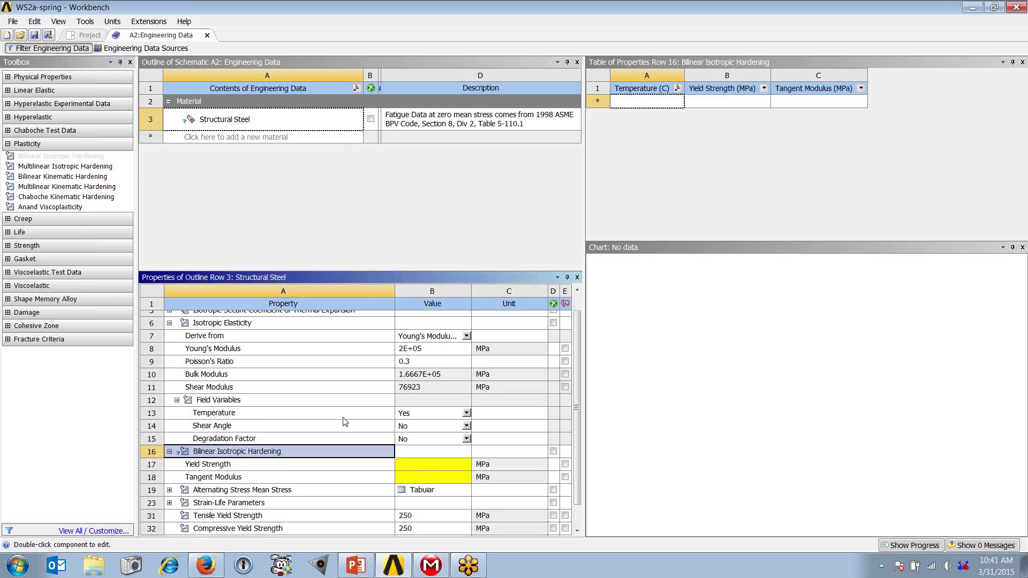
Enter Yield Strength 250 MPa and Tangent Modulus 10000 MPa, then chart the curve
{"action": "left_click", "coordinate": [466, 464]}
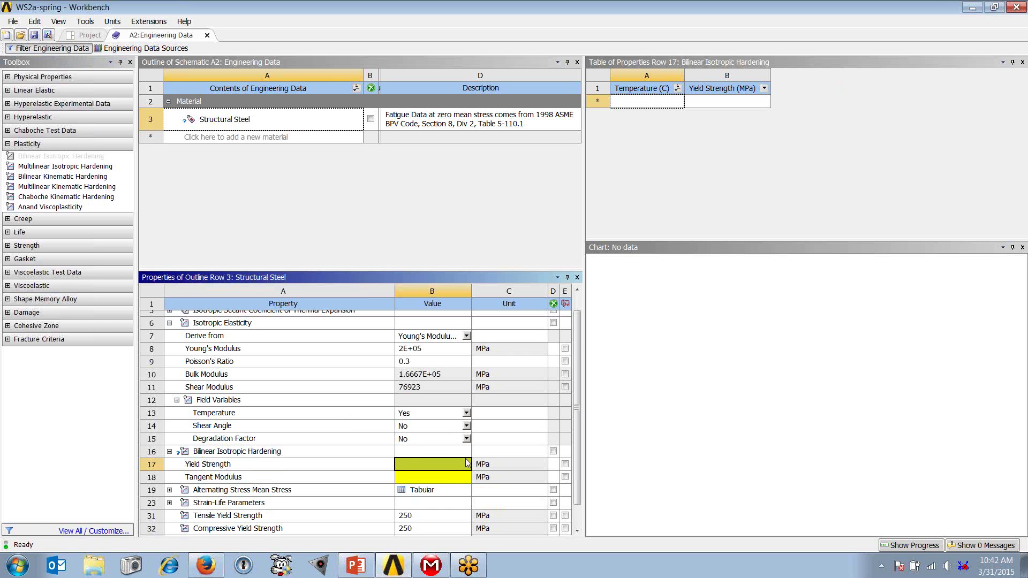
{"action": "type", "text": "250"}
{"action": "key", "text": "Return"}
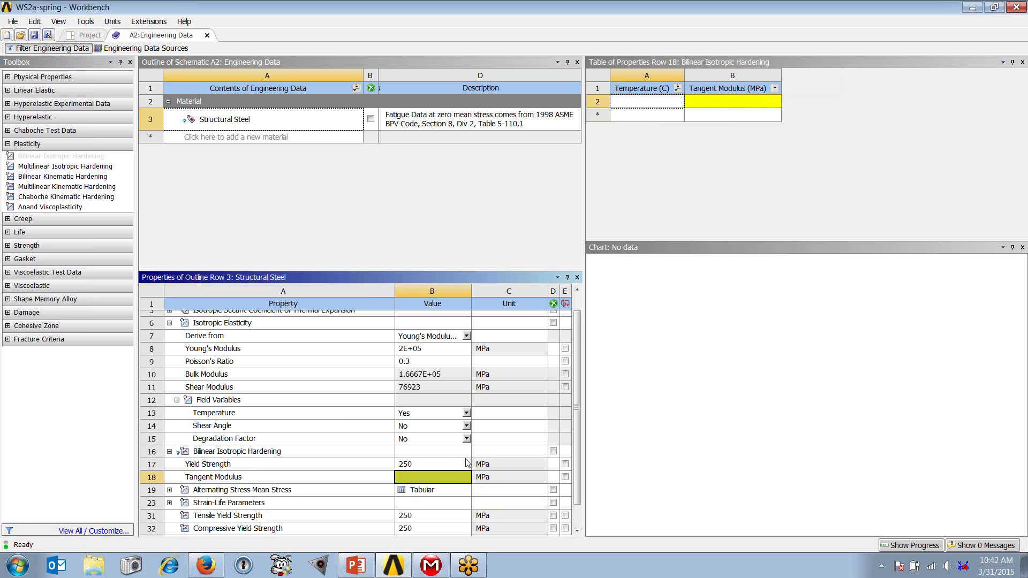
{"action": "type", "text": "10000"}
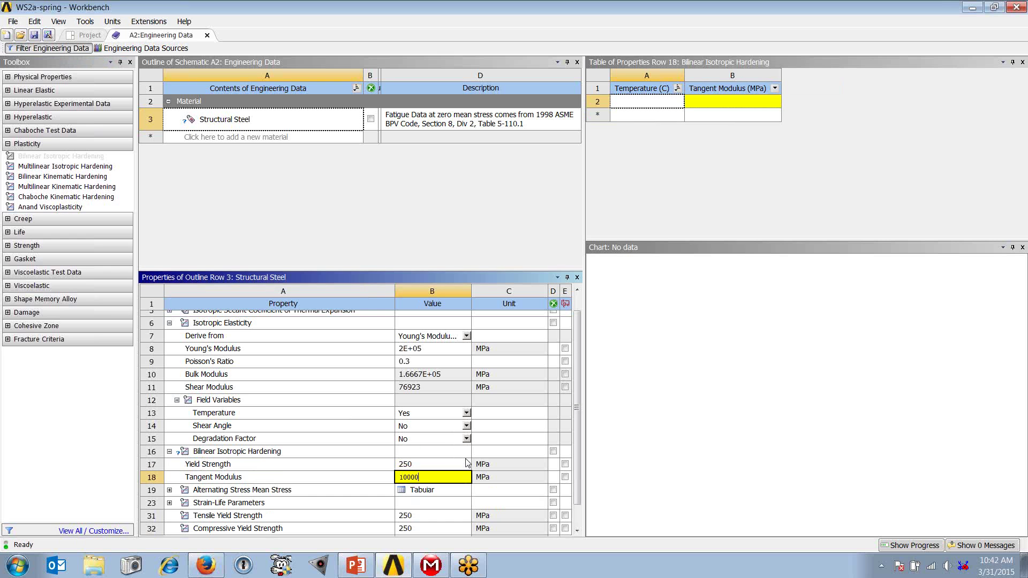
{"action": "key", "text": "Return"}
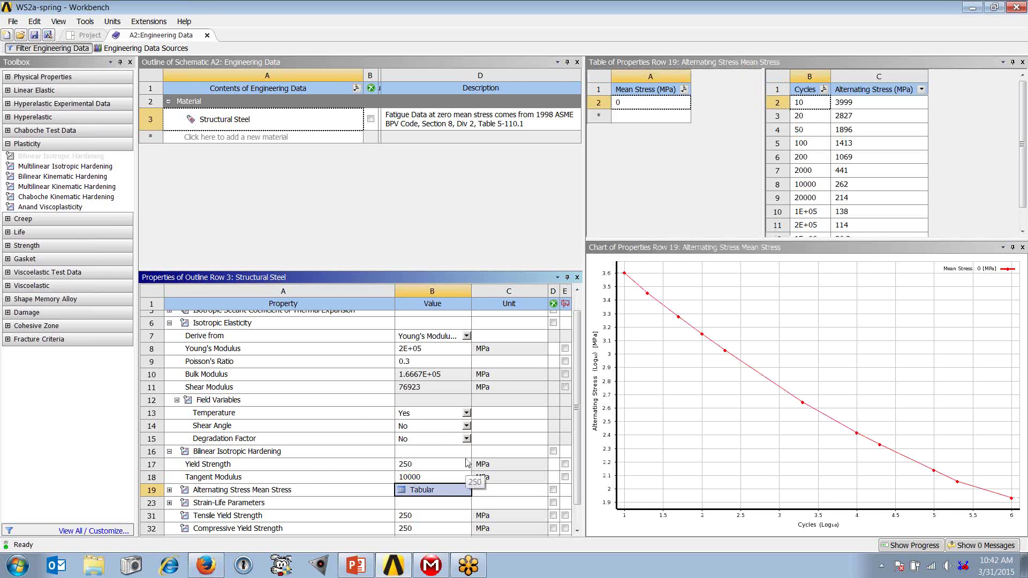
{"action": "left_click", "coordinate": [268, 454]}
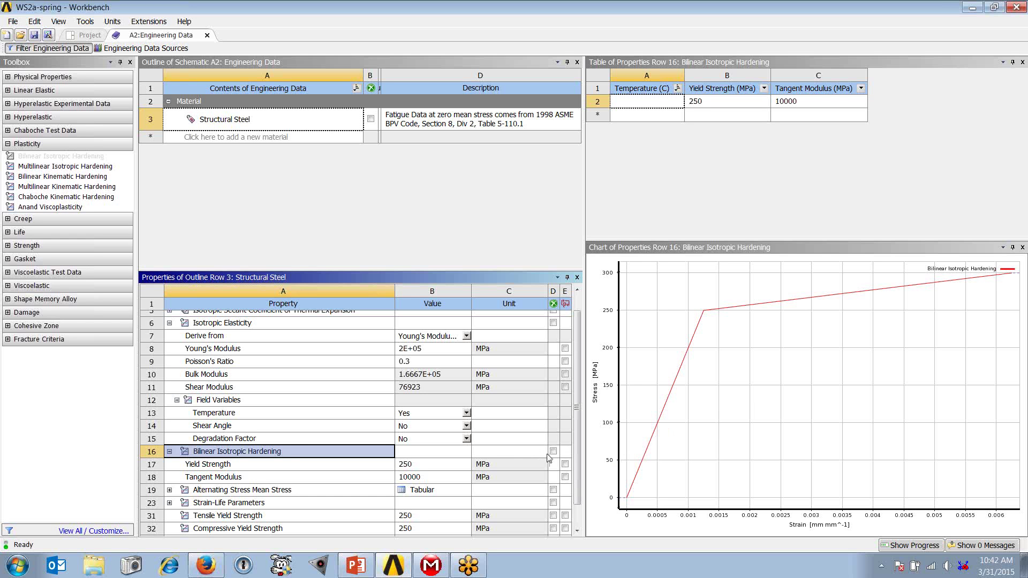
Replace Bilinear with Multilinear Isotropic Hardening on Structural Steel
{"action": "right_click", "coordinate": [281, 454]}
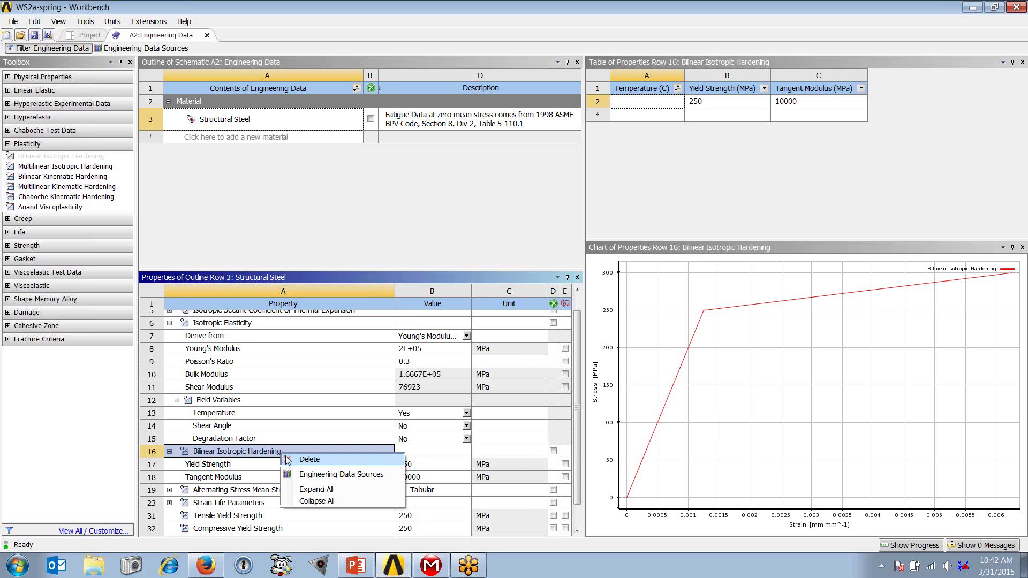
{"action": "left_click", "coordinate": [324, 461]}
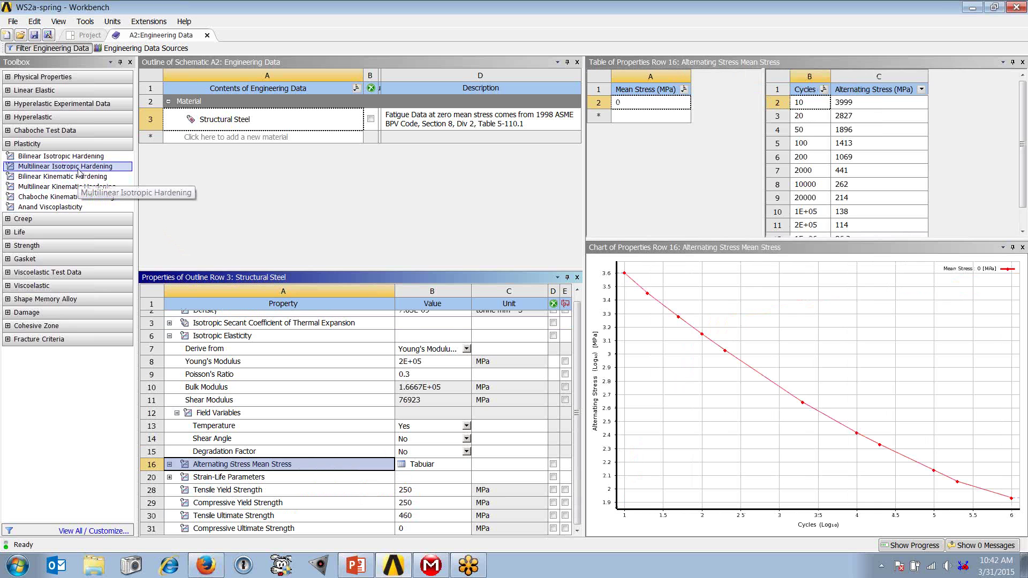
{"action": "left_click_drag", "start_coordinate": [78, 172], "coordinate": [289, 370]}
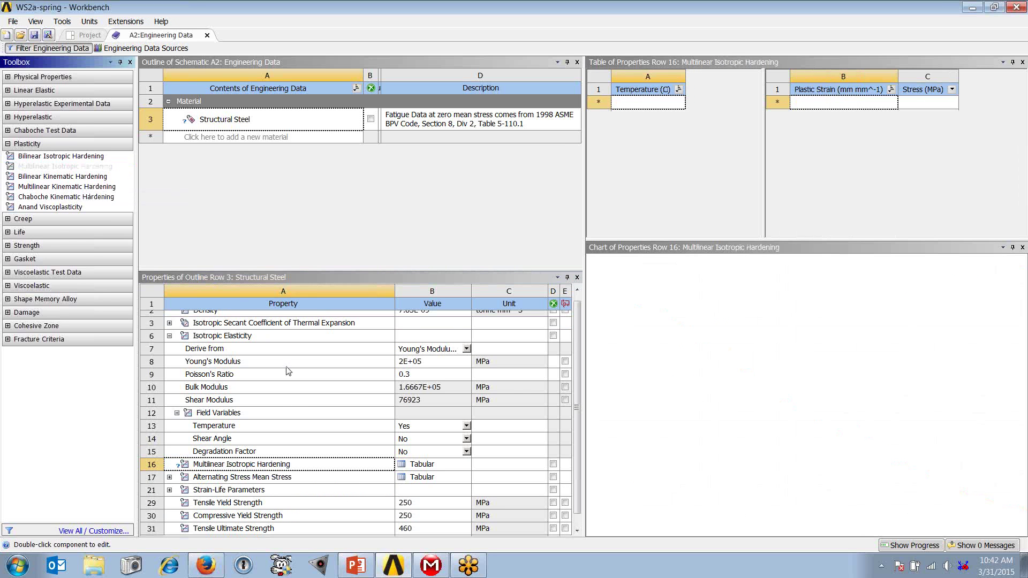
{"action": "left_click", "coordinate": [220, 469]}
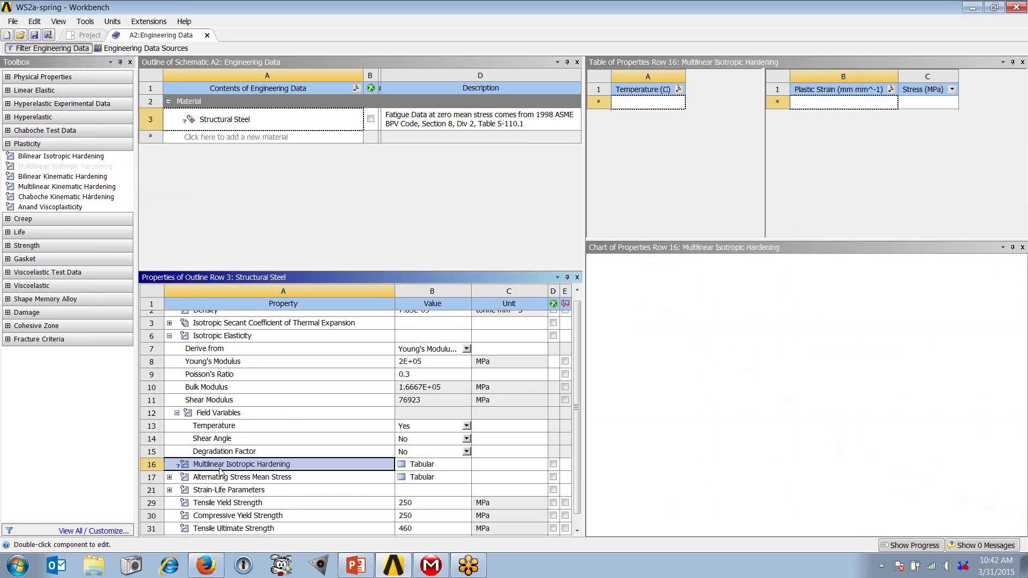
Enter the first three strain–stress points: 0/250, 0.01/265 and 0.02/275 MPa
{"action": "left_click", "coordinate": [825, 112]}
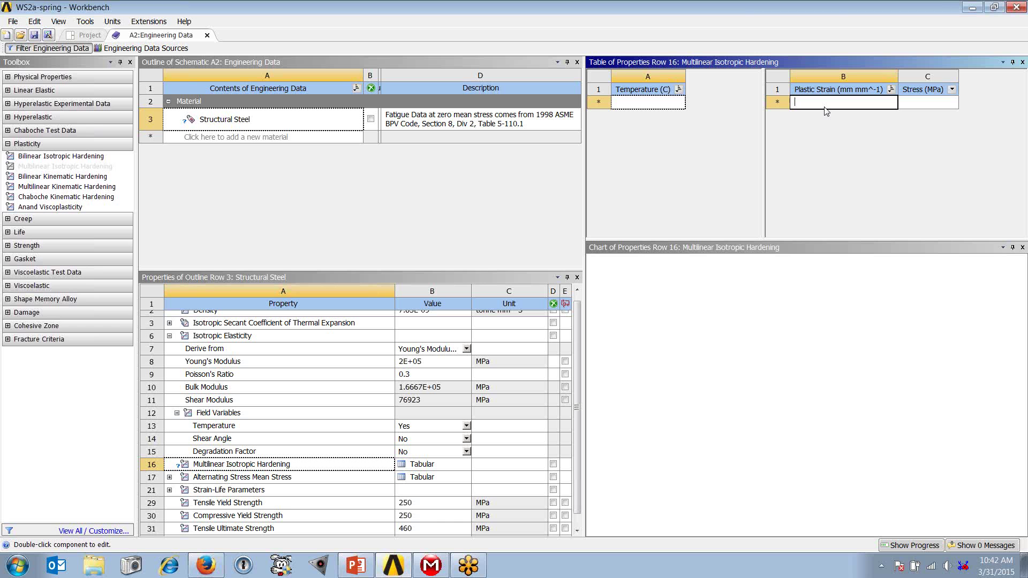
{"action": "type", "text": "0"}
{"action": "key", "text": "Tab"}
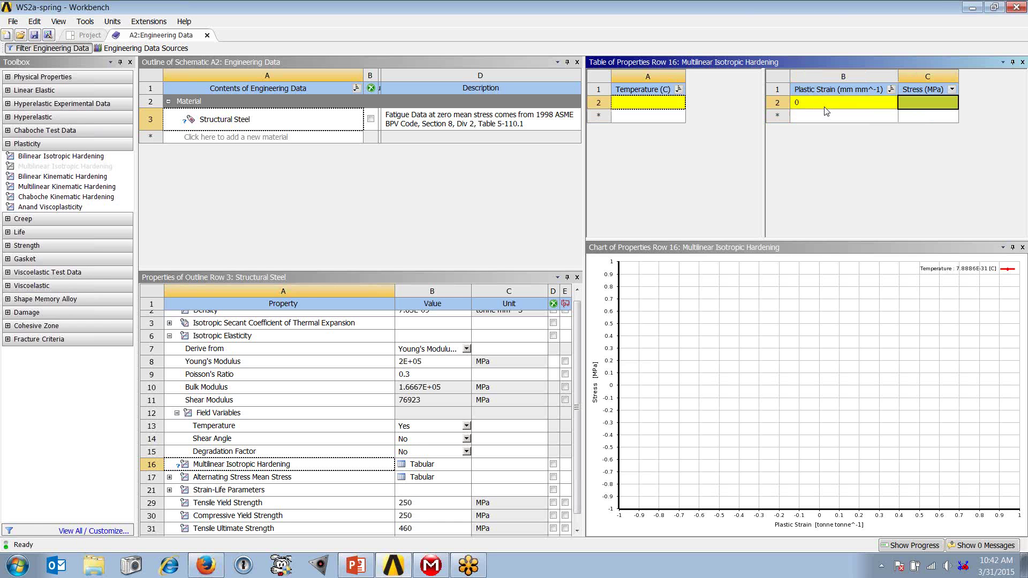
{"action": "type", "text": "250"}
{"action": "key", "text": "Tab"}
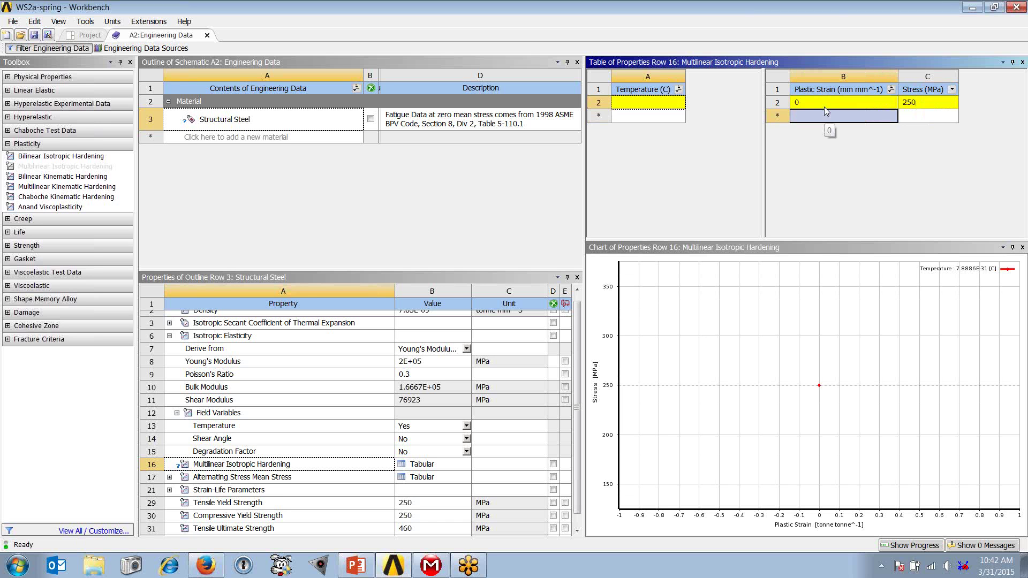
{"action": "type", "text": ".00"}
{"action": "key", "text": "Tab"}
{"action": "type", "text": "265"}
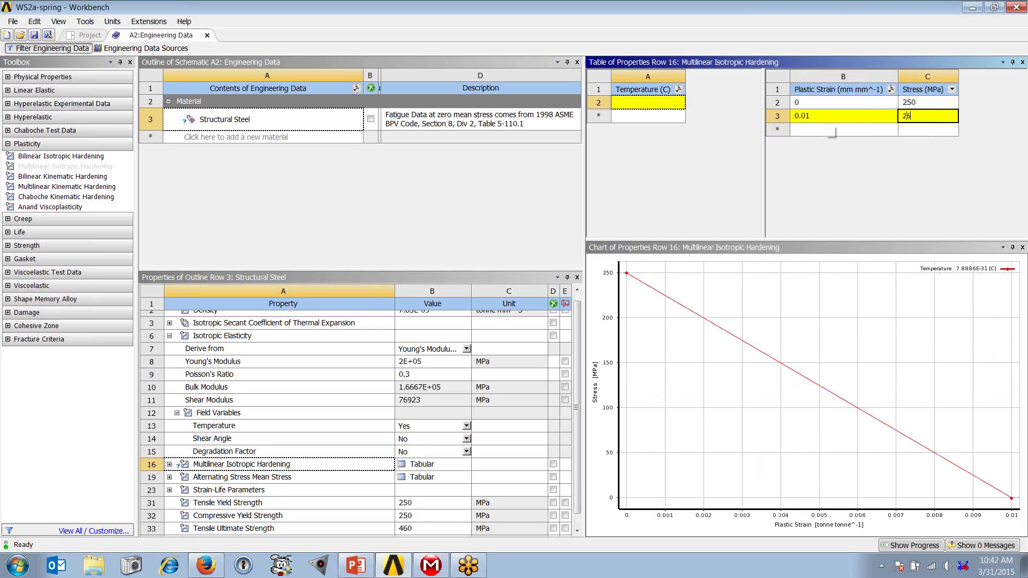
{"action": "key", "text": "Tab"}
{"action": "type", "text": "0.02"}
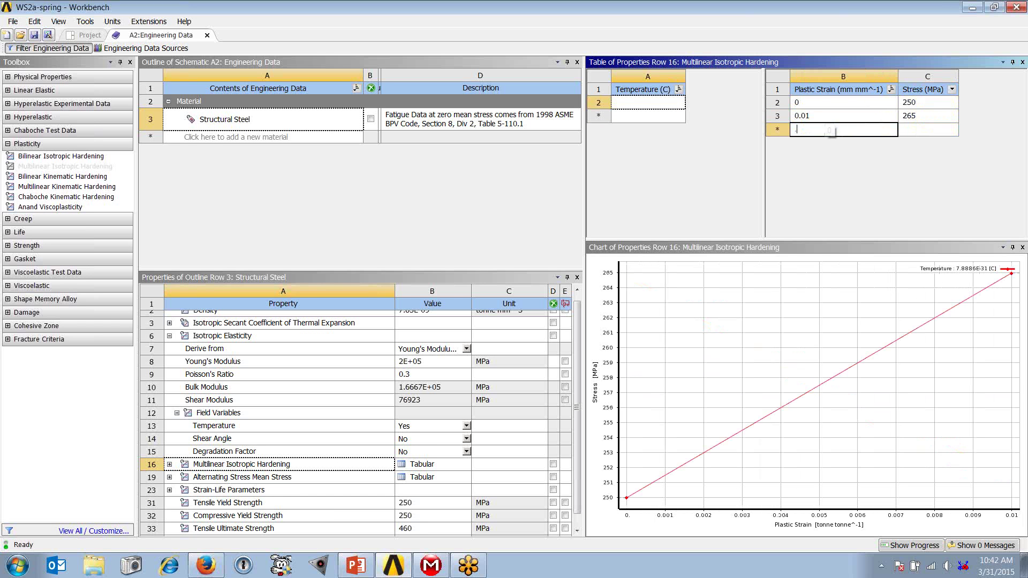
{"action": "key", "text": "Tab"}
{"action": "type", "text": "275"}
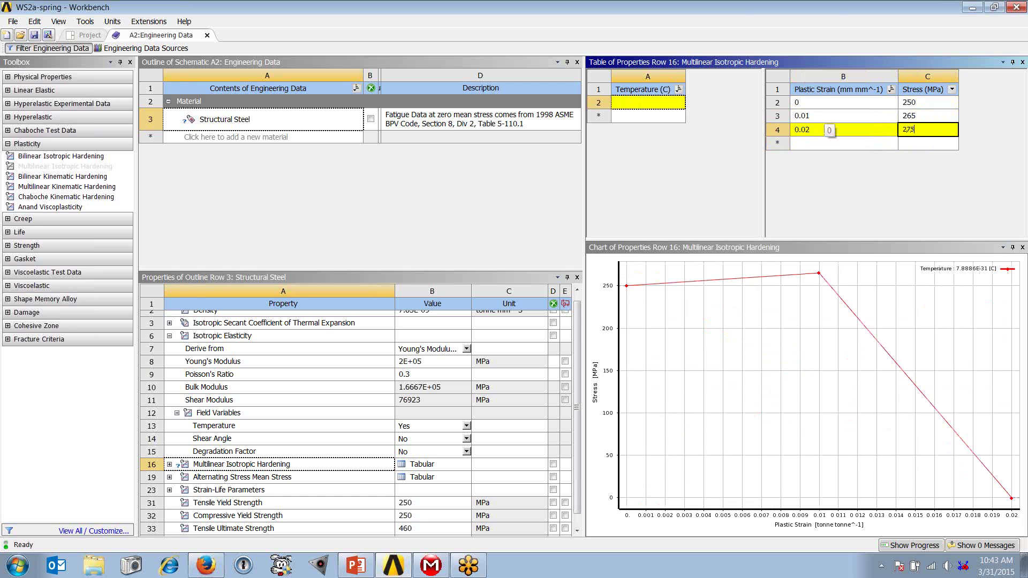
{"action": "key", "text": "Tab"}
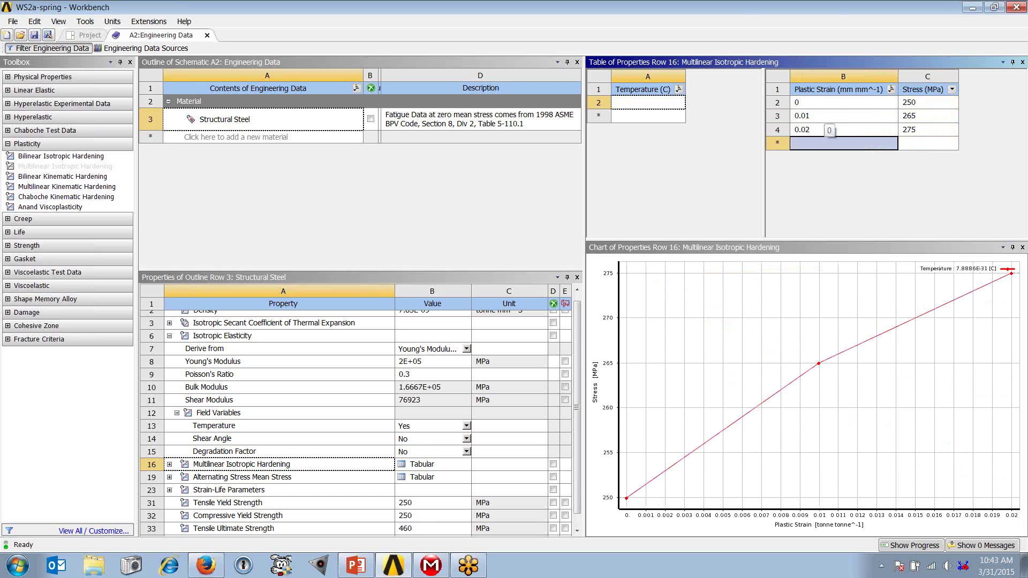
Enter the remaining points 0.03/280, 0.04/282 and 0.06/283 MPa
{"action": "type", "text": "0.03"}
{"action": "key", "text": "Tab"}
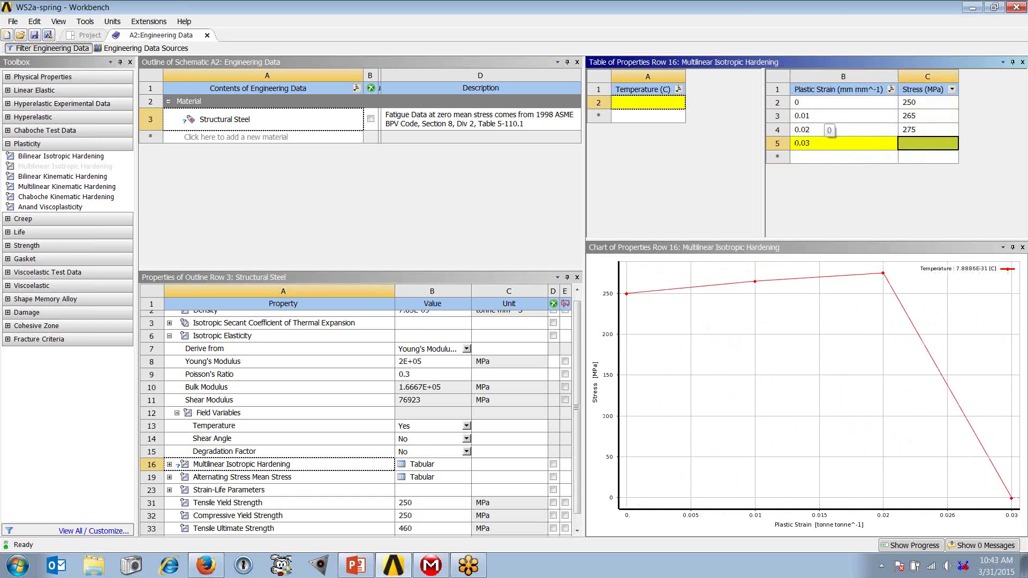
{"action": "type", "text": "280"}
{"action": "key", "text": "Tab"}
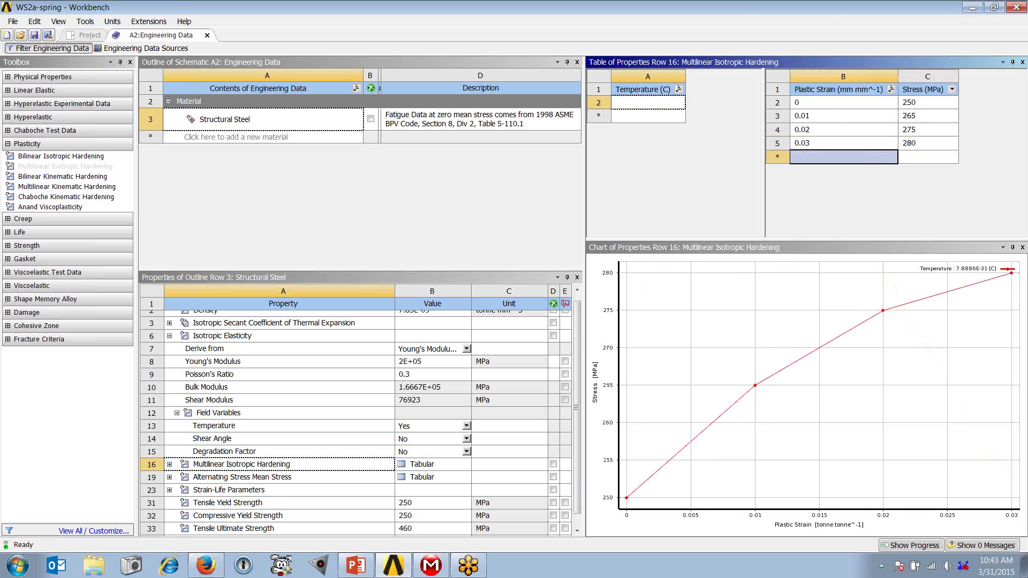
{"action": "type", "text": "0.04"}
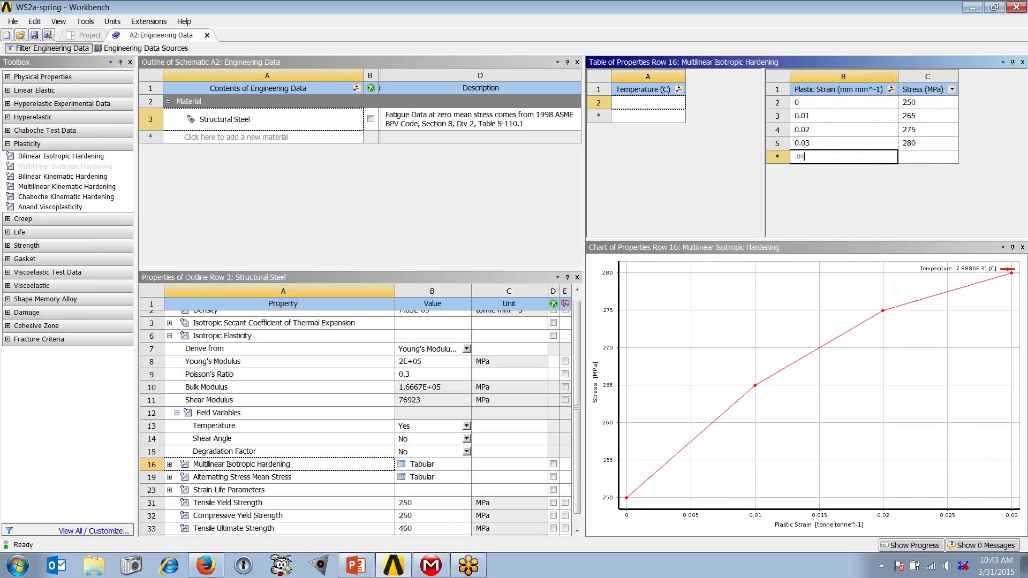
{"action": "key", "text": "Tab"}
{"action": "type", "text": "282"}
{"action": "key", "text": "Tab"}
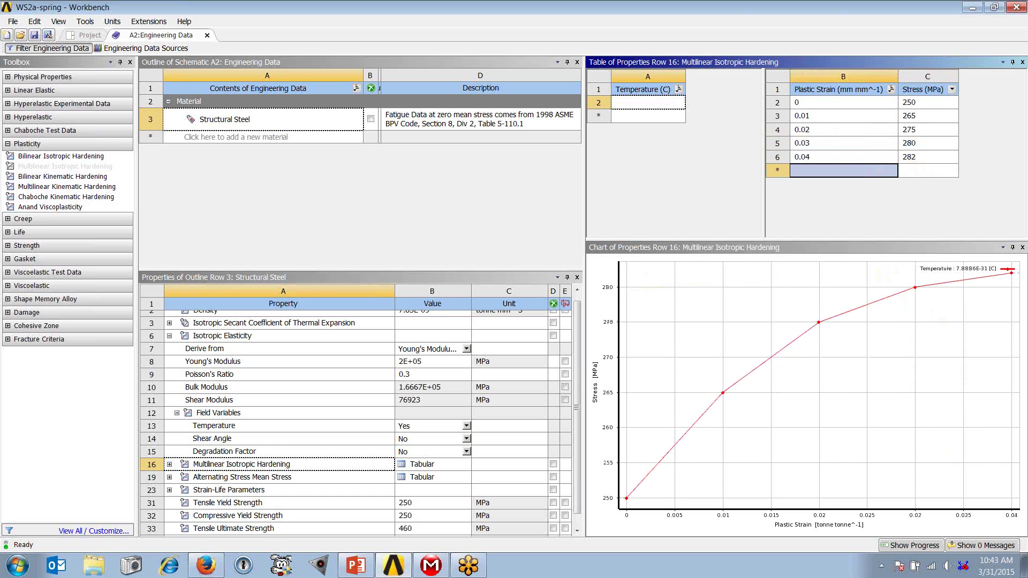
{"action": "type", "text": "0.06"}
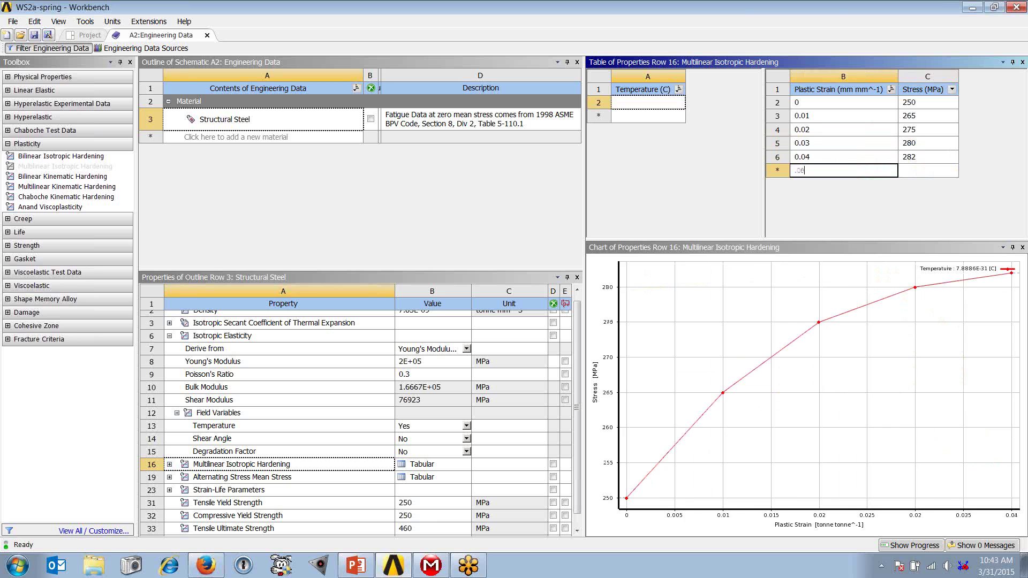
{"action": "key", "text": "Tab"}
{"action": "type", "text": "283"}
{"action": "key", "text": "Tab"}
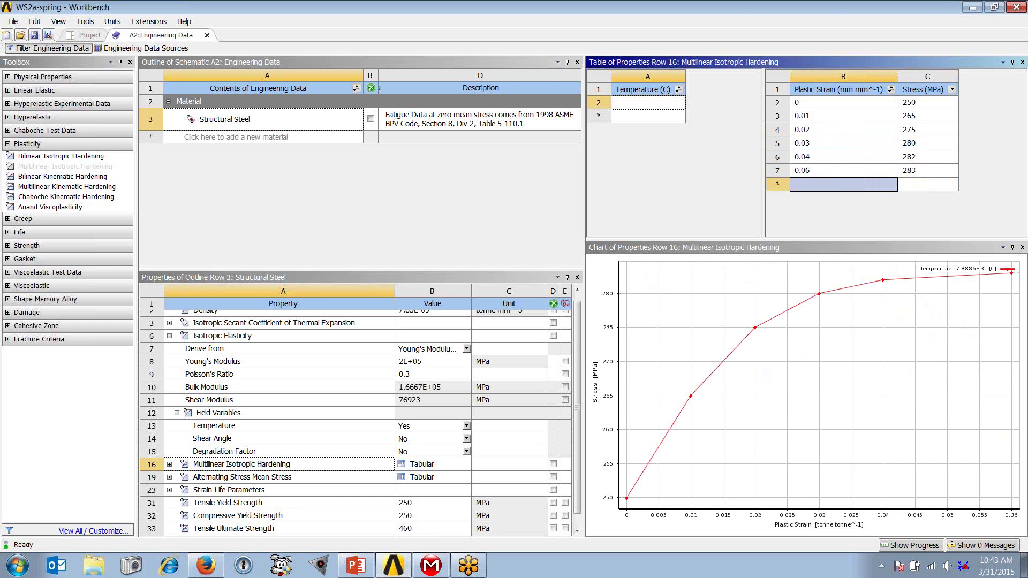